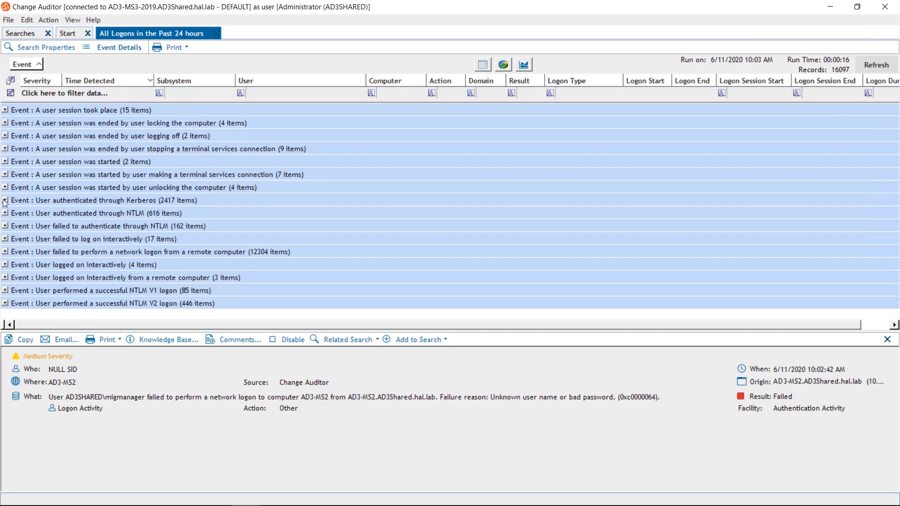
# - Examine the first event in the "User authenticated through Kerberos" group and its related search options, and close the All Logons results
pyautogui.click(4, 200)
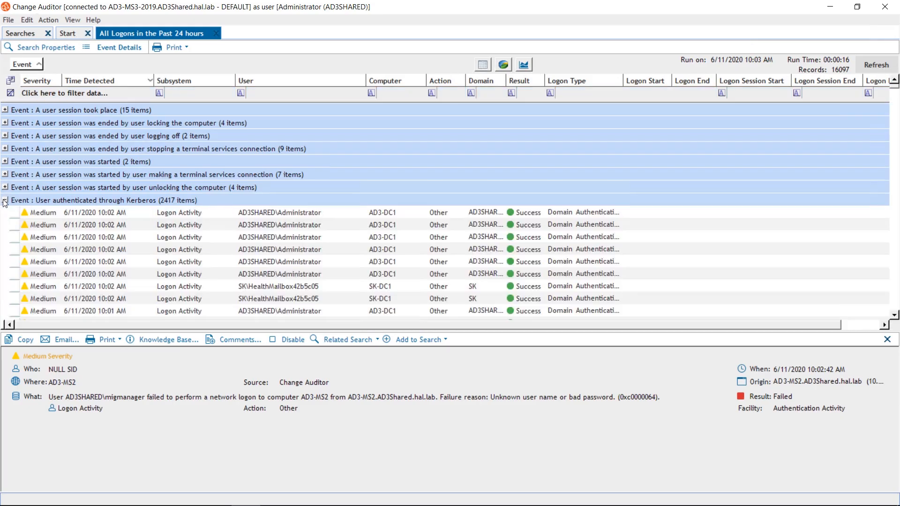
pyautogui.click(65, 212)
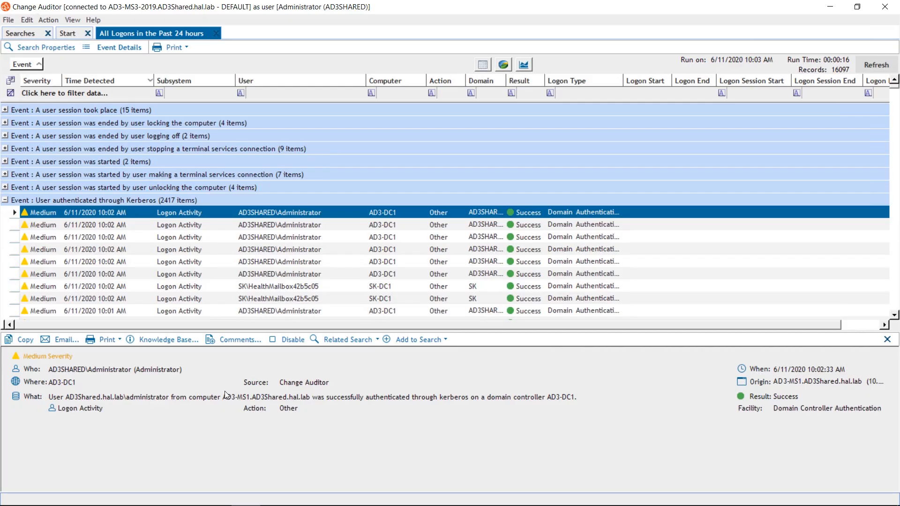
pyautogui.click(376, 336)
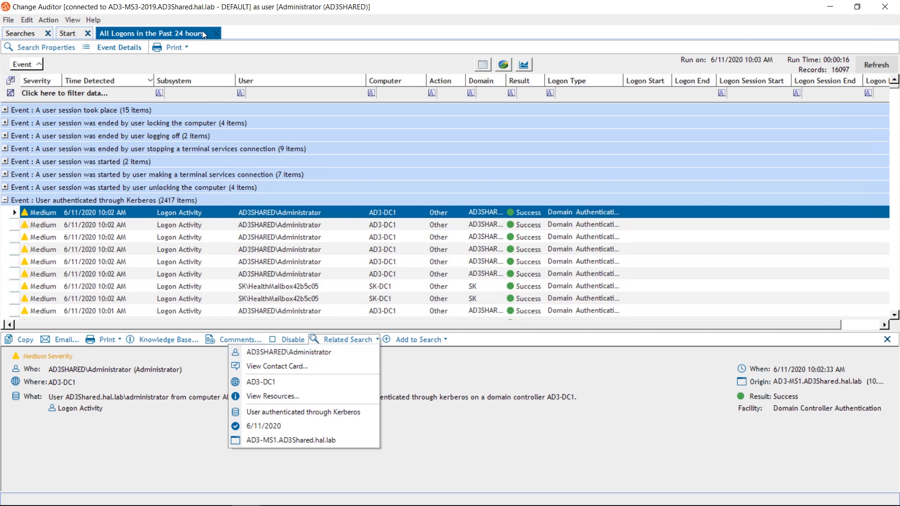
pyautogui.click(216, 36)
pyautogui.click(215, 35)
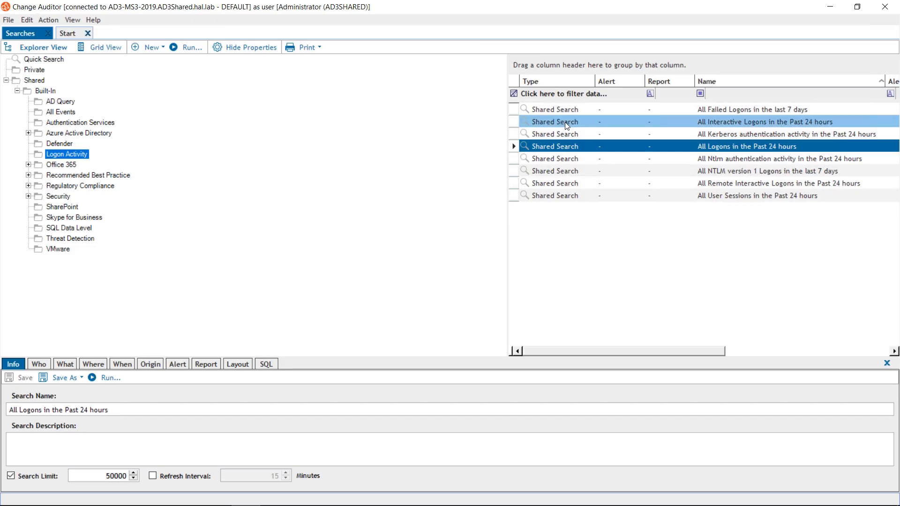
# - Group the results of the "All Ntlm authentication activity in the Past 24 hours" search by User and examine the first SK\SK-SHAREPOINT$ event
pyautogui.click(618, 160)
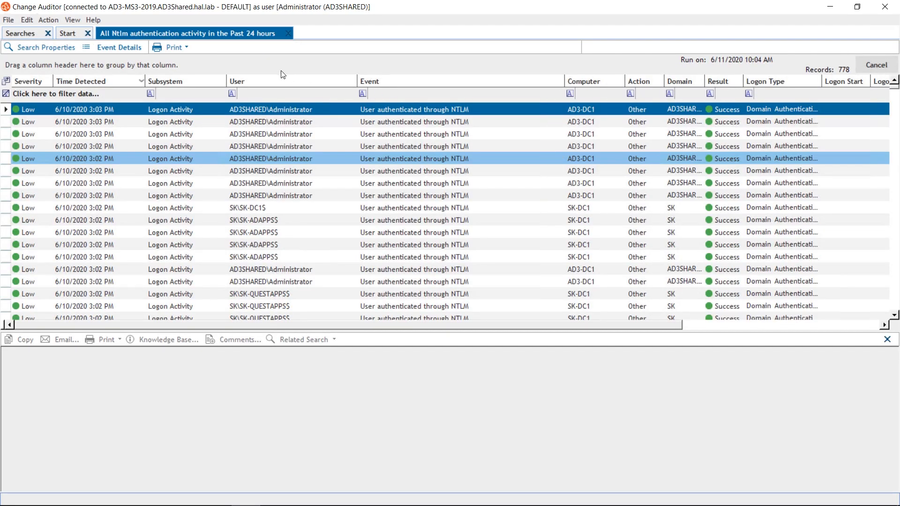
pyautogui.moveTo(240, 83); pyautogui.dragTo(150, 65)
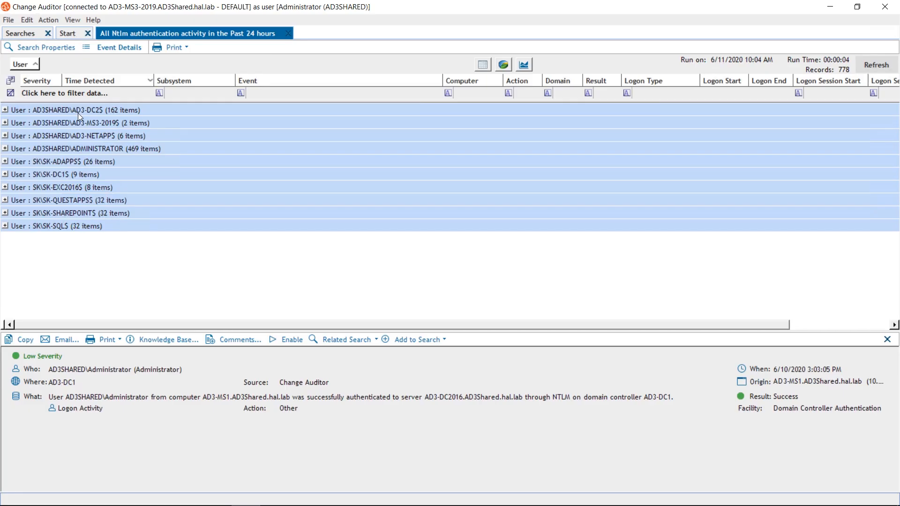
pyautogui.click(4, 213)
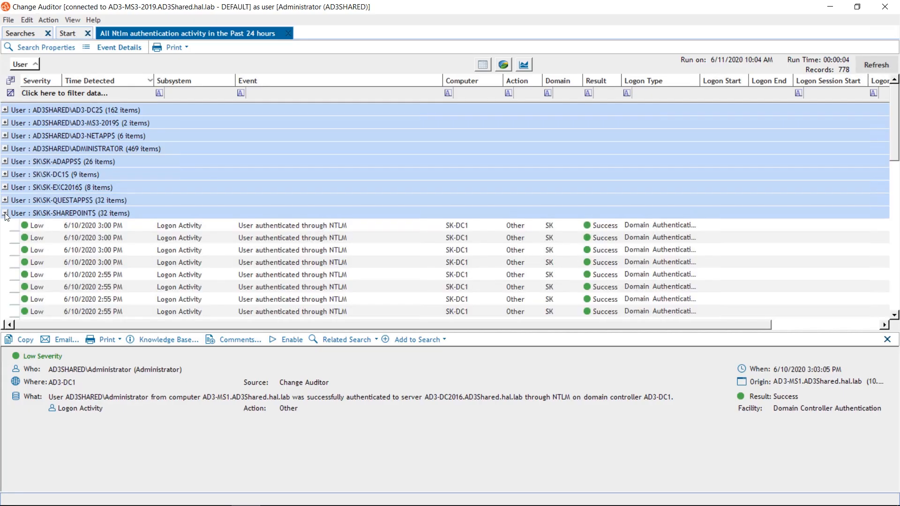
pyautogui.click(61, 226)
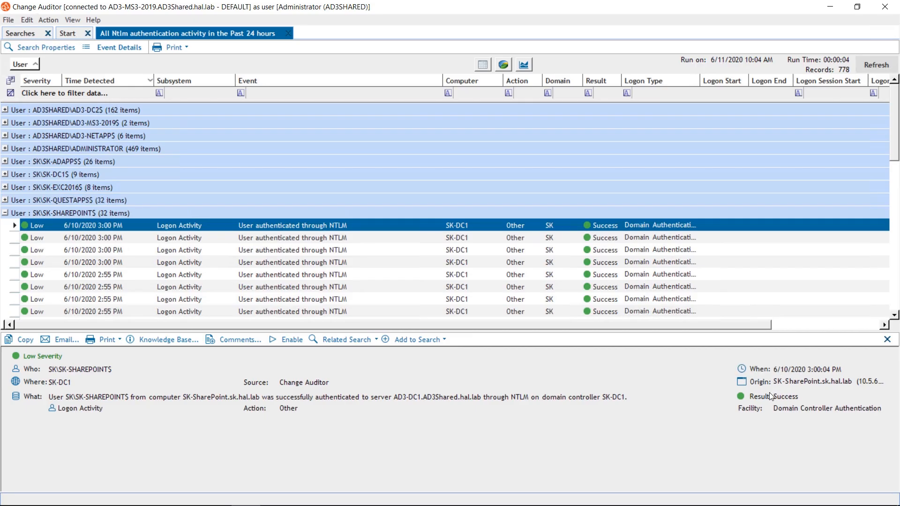
pyautogui.click(288, 33)
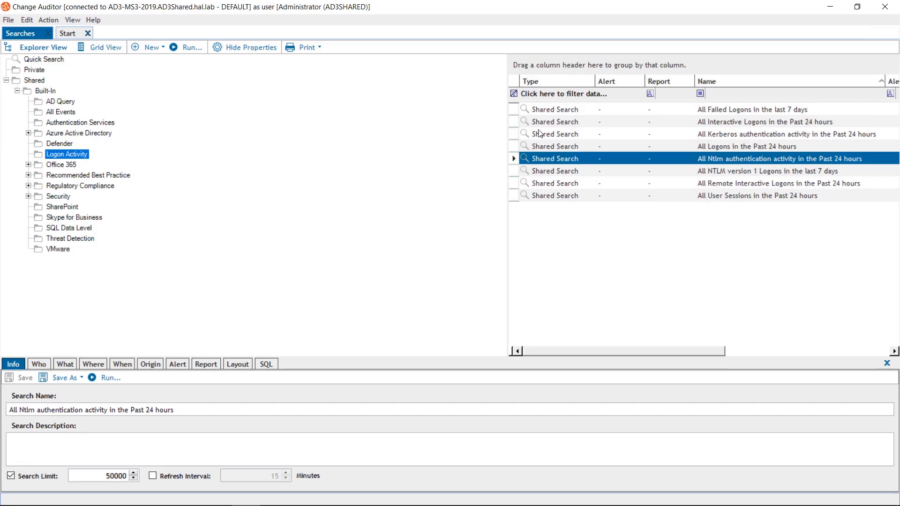
# - Group the results of the "All NTLM version 1 Logons in the last 7 days" search by User and examine the SK\HEALTHMAILBOX739206B events
pyautogui.click(616, 172)
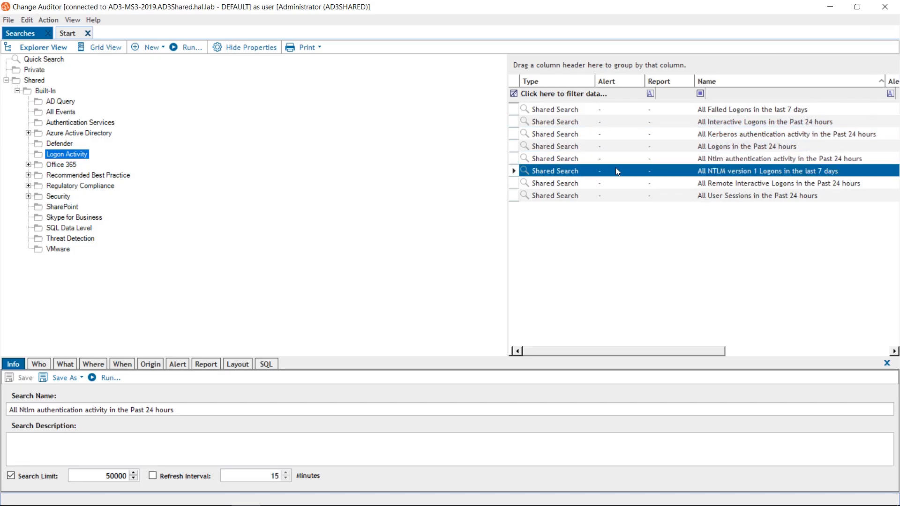
pyautogui.doubleClick(616, 172)
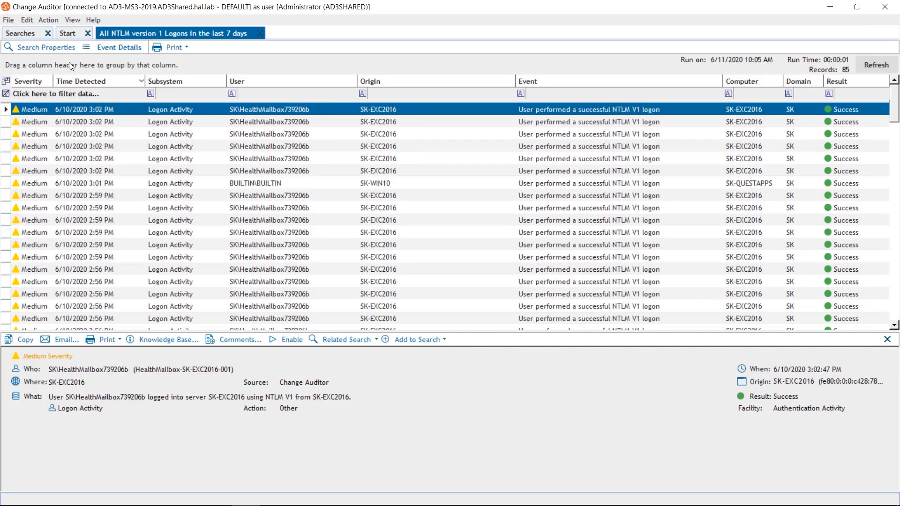
pyautogui.moveTo(237, 81); pyautogui.dragTo(69, 63)
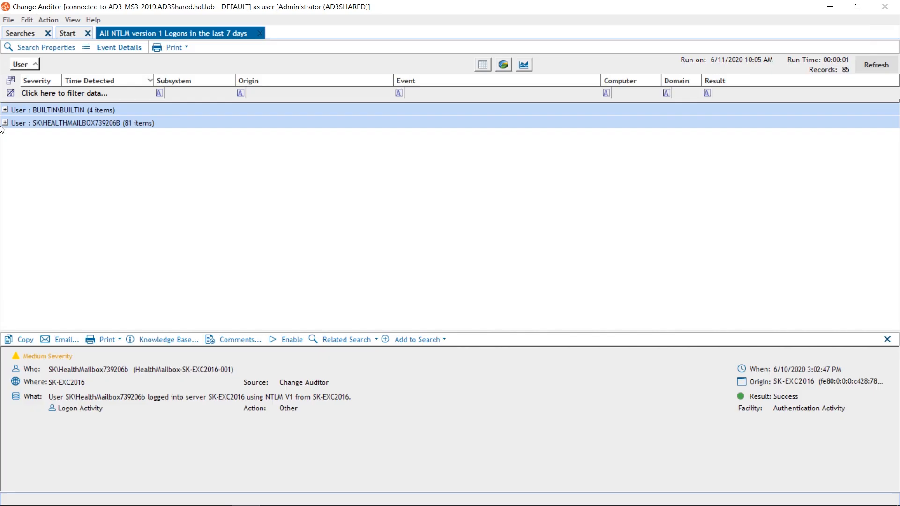
pyautogui.click(5, 123)
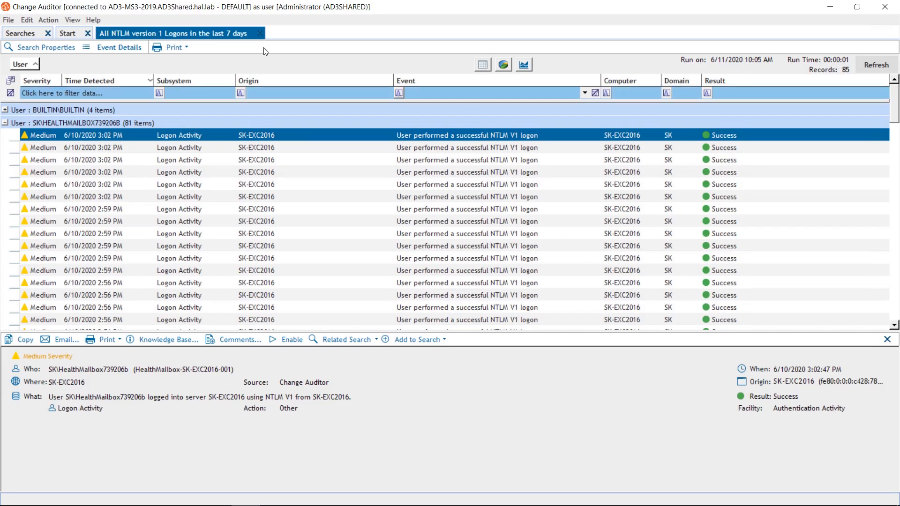
pyautogui.click(260, 33)
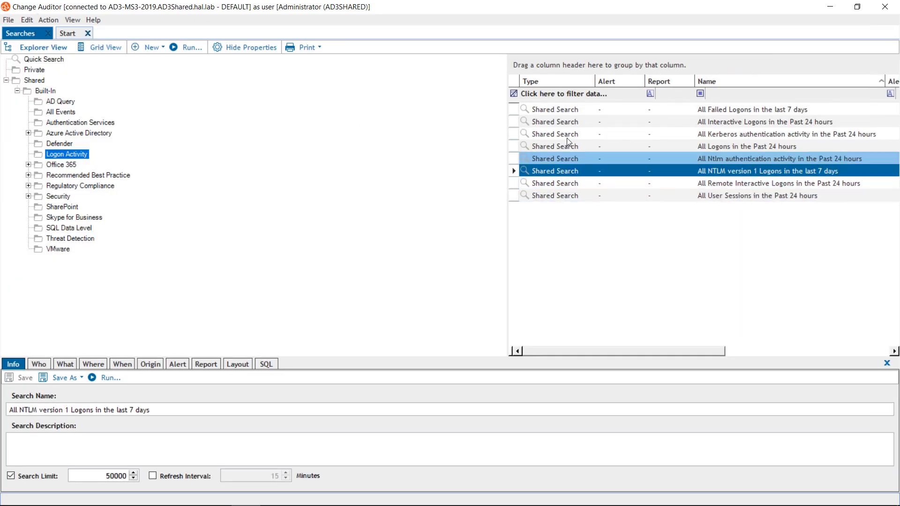
# - Add the carefstat account from the Users container to the Who criteria of the "All Failed Logons in the last 7 days" search
pyautogui.click(571, 109)
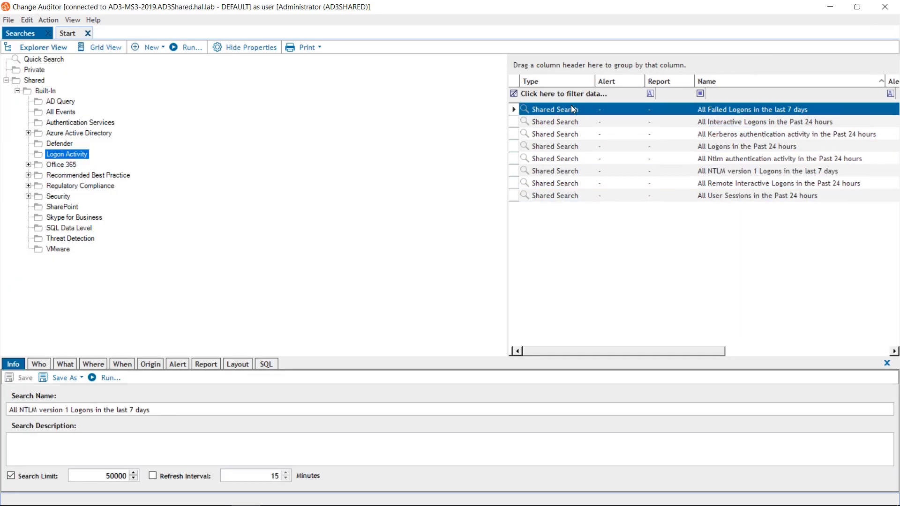
pyautogui.click(43, 366)
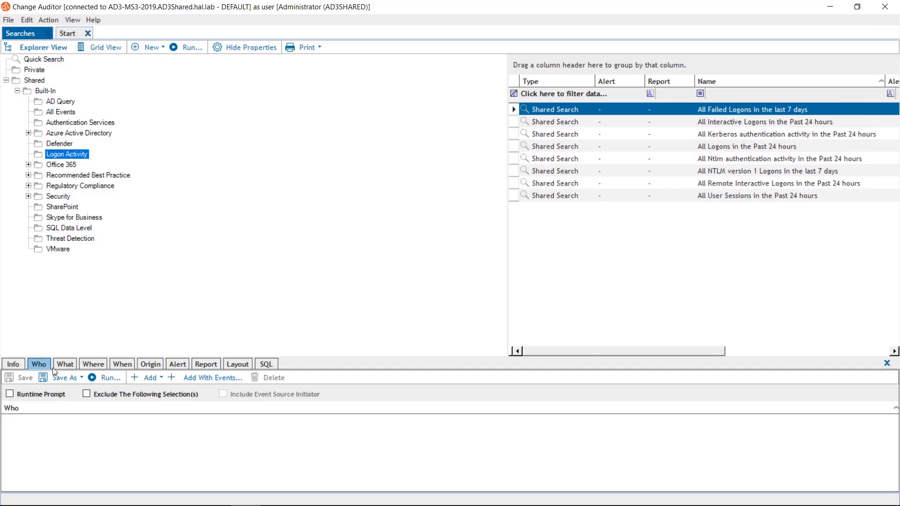
pyautogui.click(148, 378)
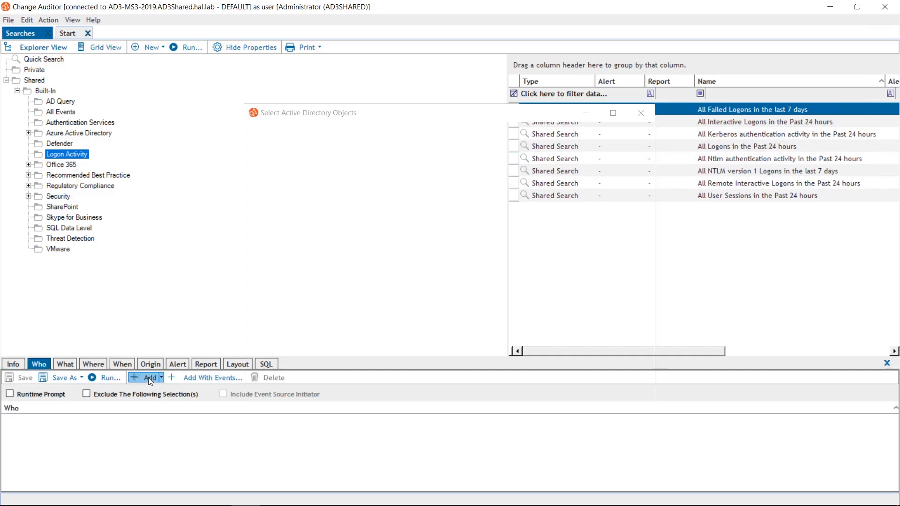
pyautogui.scroll(-3, 415, 257)
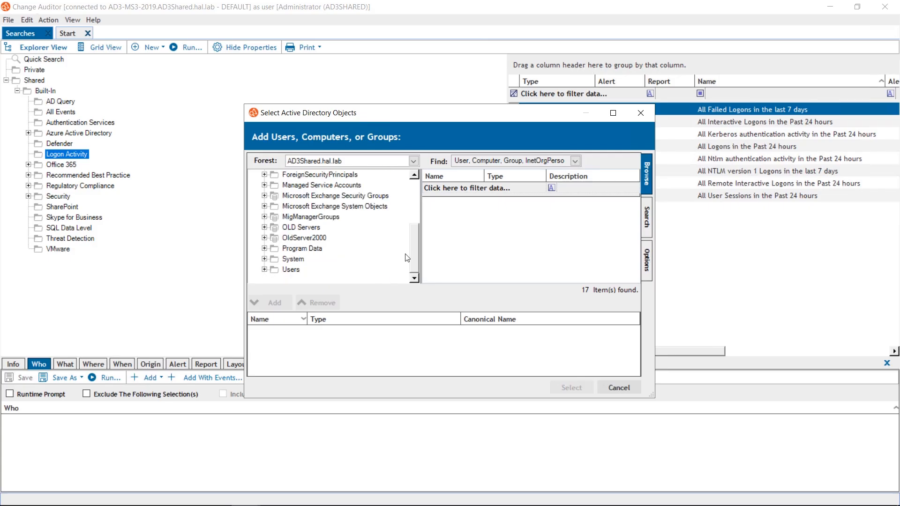
pyautogui.click(293, 270)
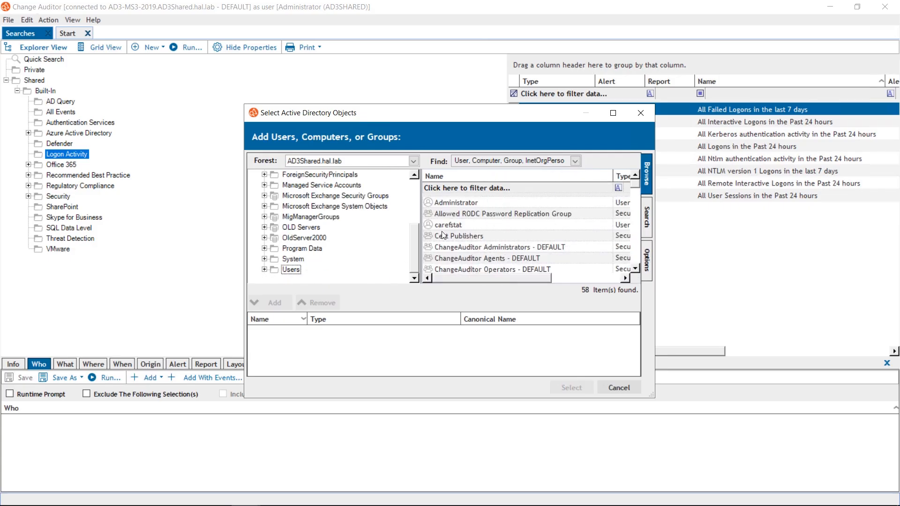
pyautogui.click(457, 225)
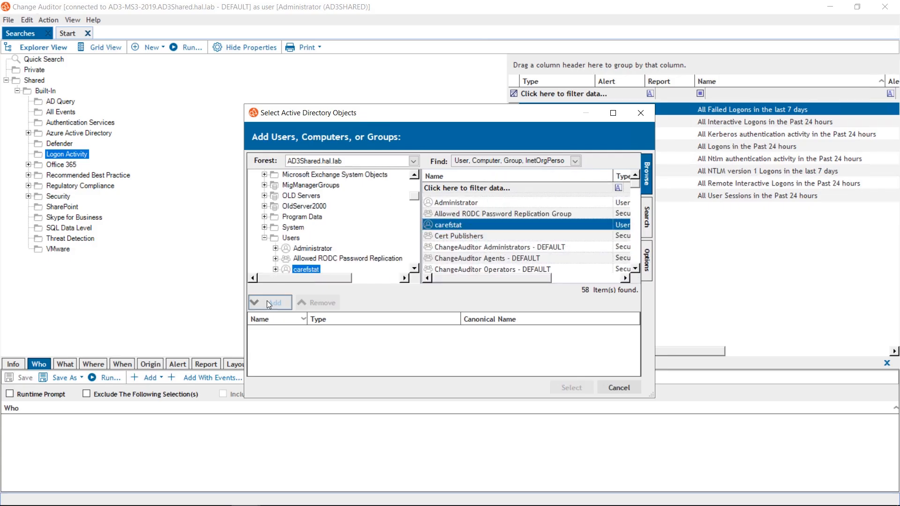
pyautogui.click(268, 301)
pyautogui.click(569, 387)
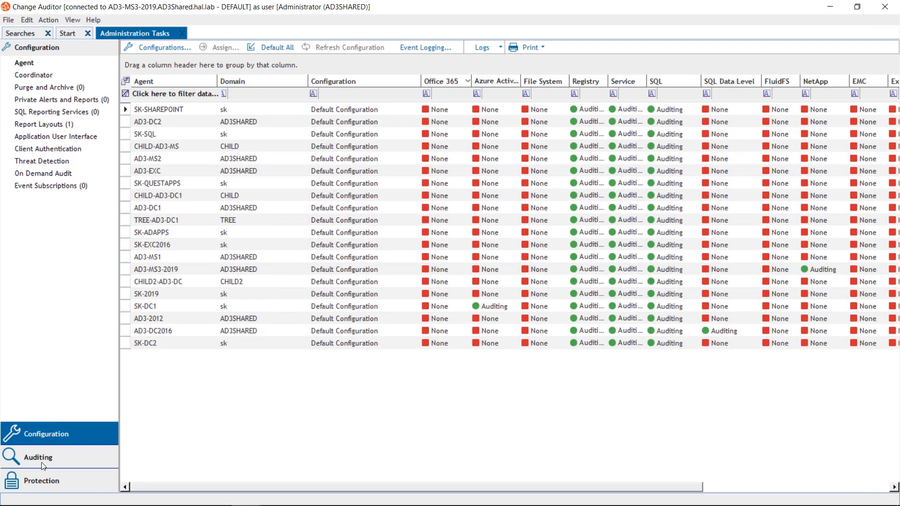
# - Open the auditing wizard for adding a new Azure Active Directory template
pyautogui.click(41, 464)
pyautogui.click(58, 188)
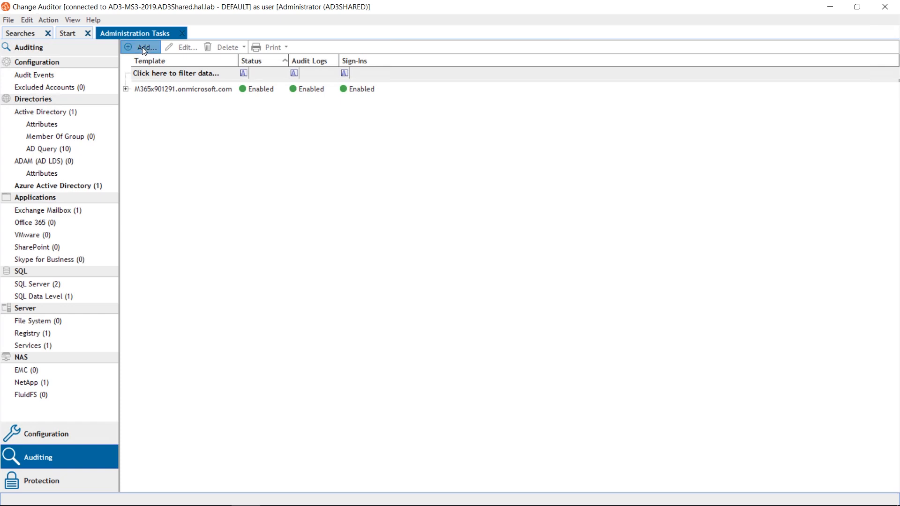
pyautogui.click(142, 46)
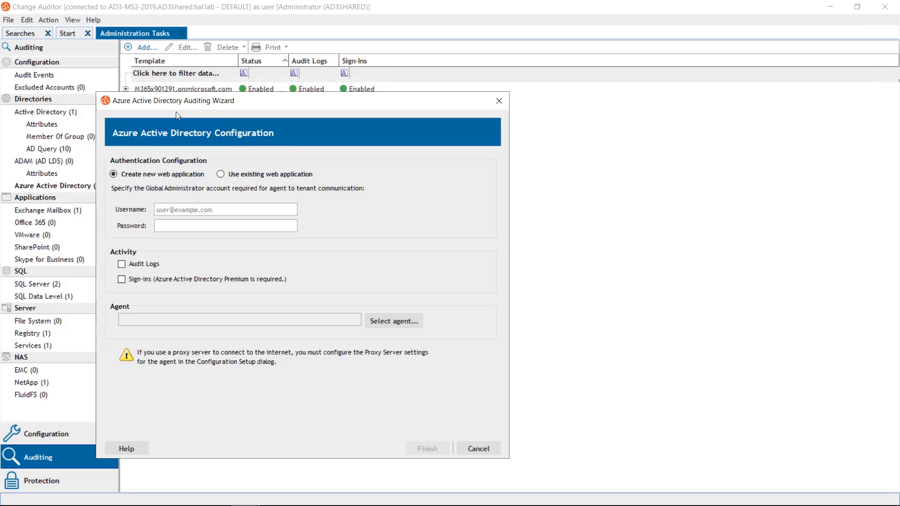
# - Leave the remote session for Quest On Demand and open the Sign-ins dashboard of its Audit module
pyautogui.moveTo(445, 3)
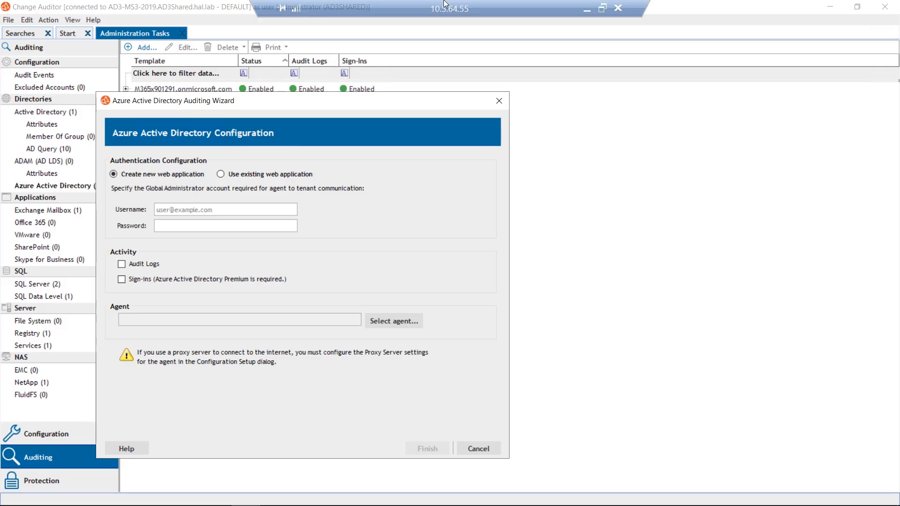
pyautogui.click(602, 8)
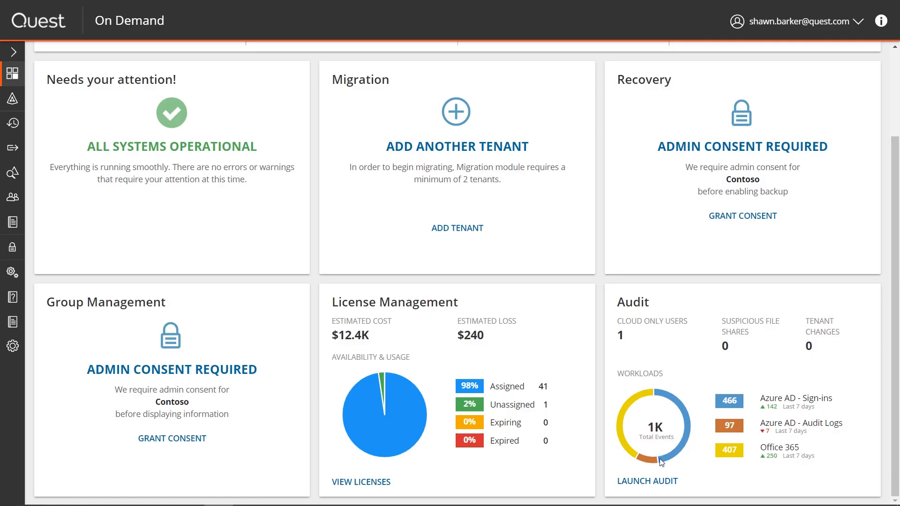
pyautogui.click(647, 482)
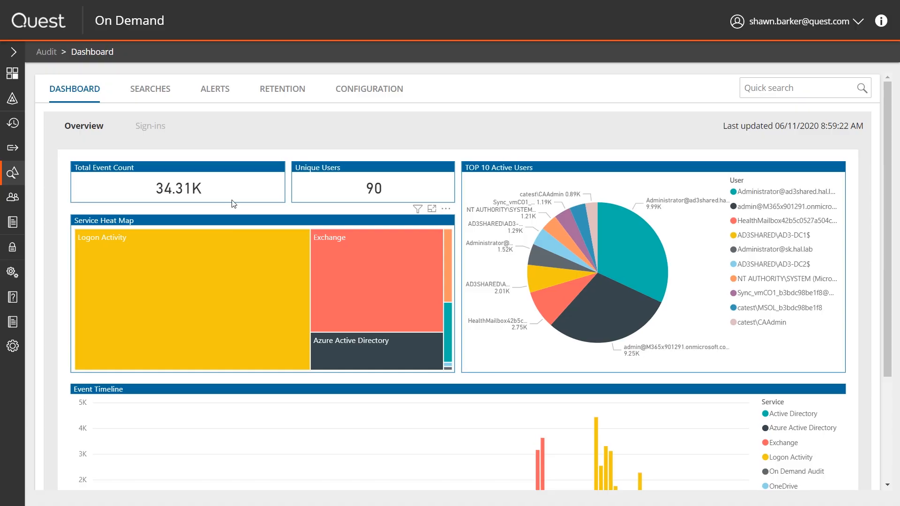
pyautogui.click(167, 125)
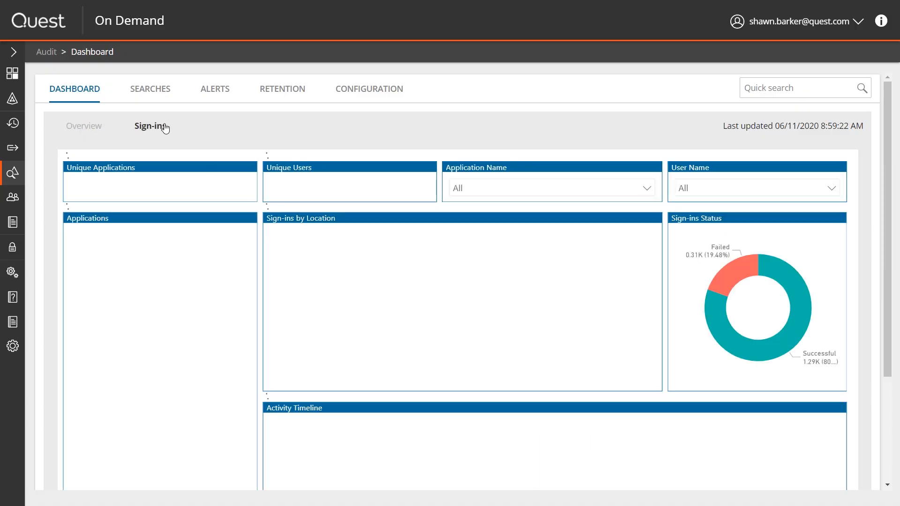
# - Filter the sign-ins by User Name to only the account listed directly after azureadmin, and examine the location map more closely
pyautogui.click(832, 187)
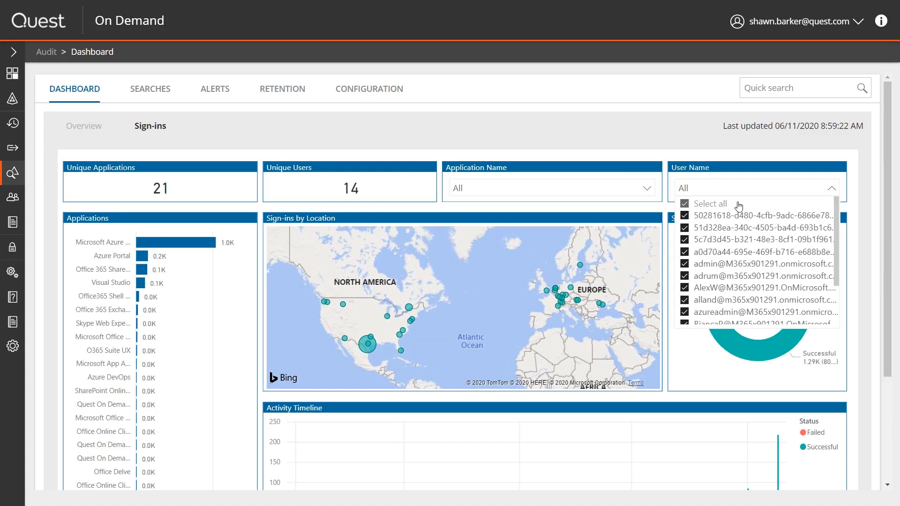
pyautogui.scroll(-2, 685, 211)
pyautogui.click(685, 270)
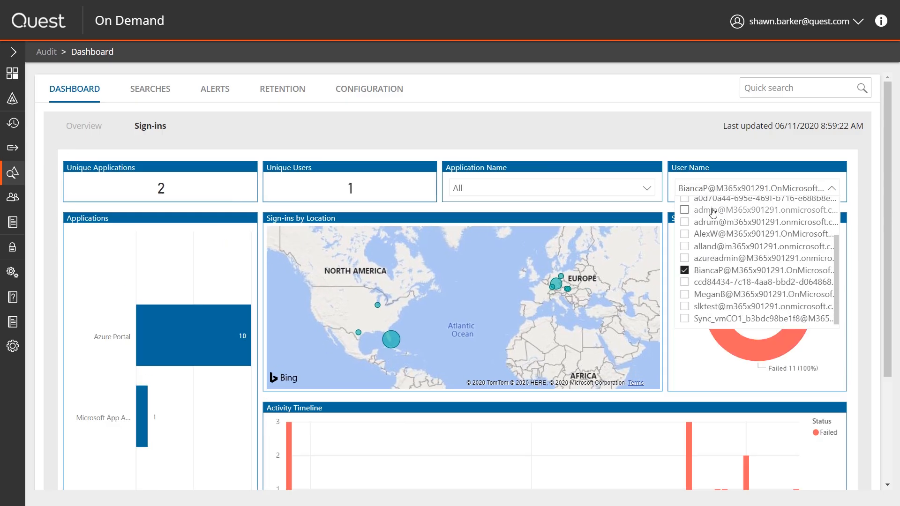
pyautogui.click(658, 216)
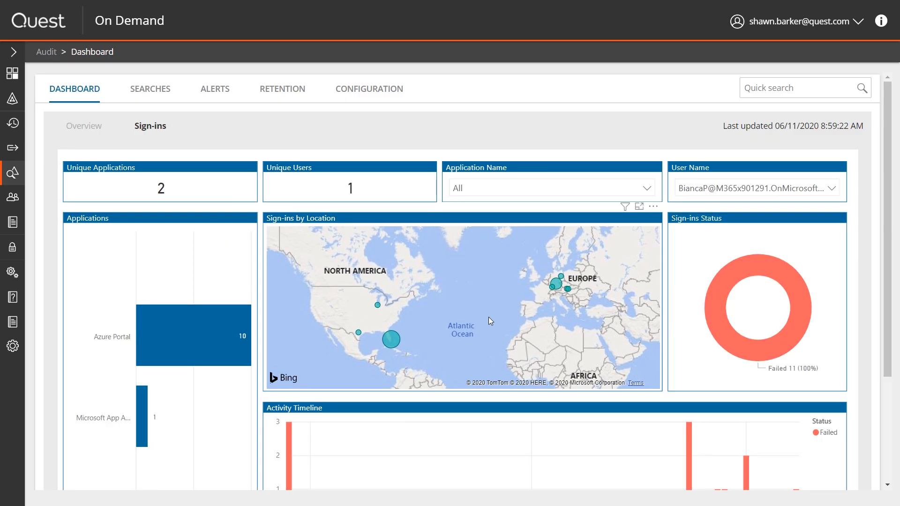
pyautogui.scroll(2, 488, 317)
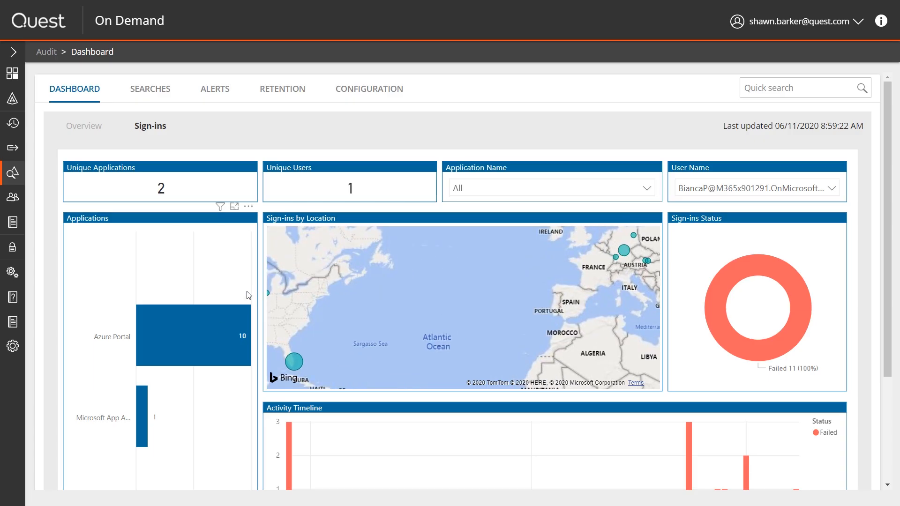
pyautogui.moveTo(232, 342)
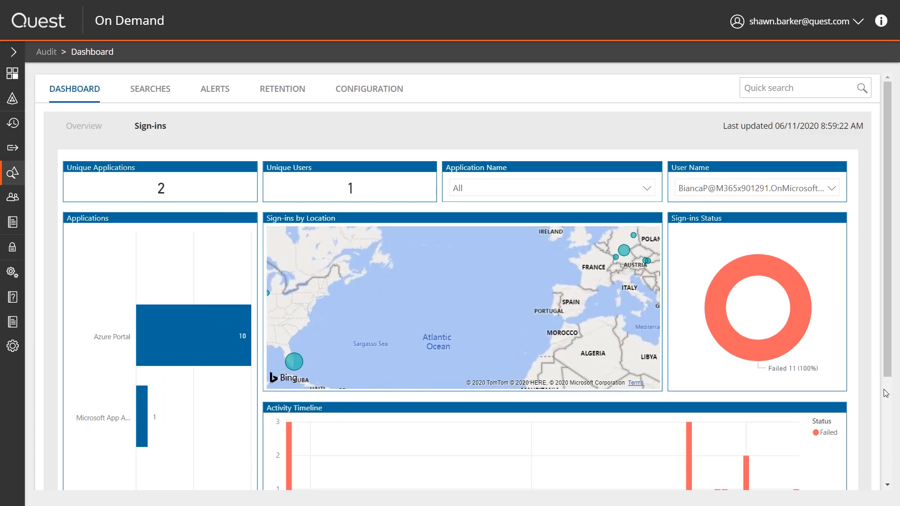
# - Narrow the sign-ins date range to start at 3/16/2020, keeping 6/11/2020 as the end date
pyautogui.moveTo(886, 376); pyautogui.dragTo(885, 465)
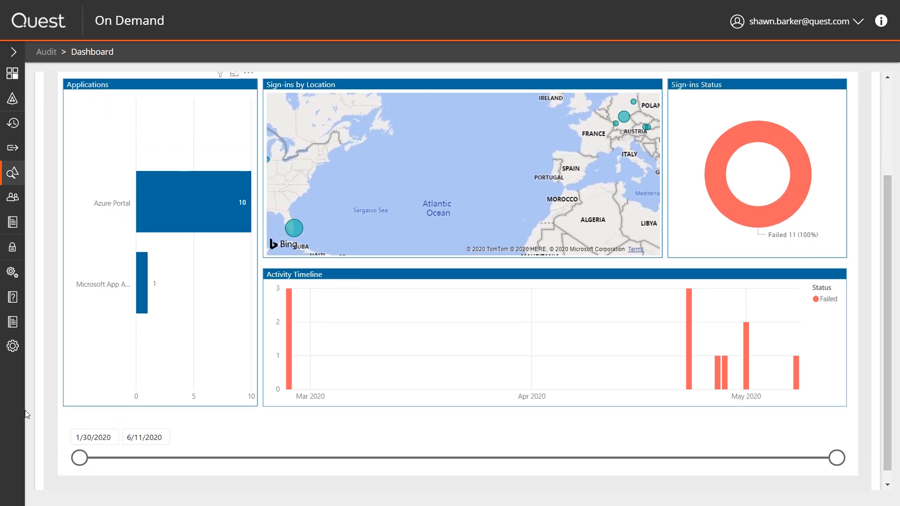
pyautogui.moveTo(79, 458); pyautogui.dragTo(349, 460)
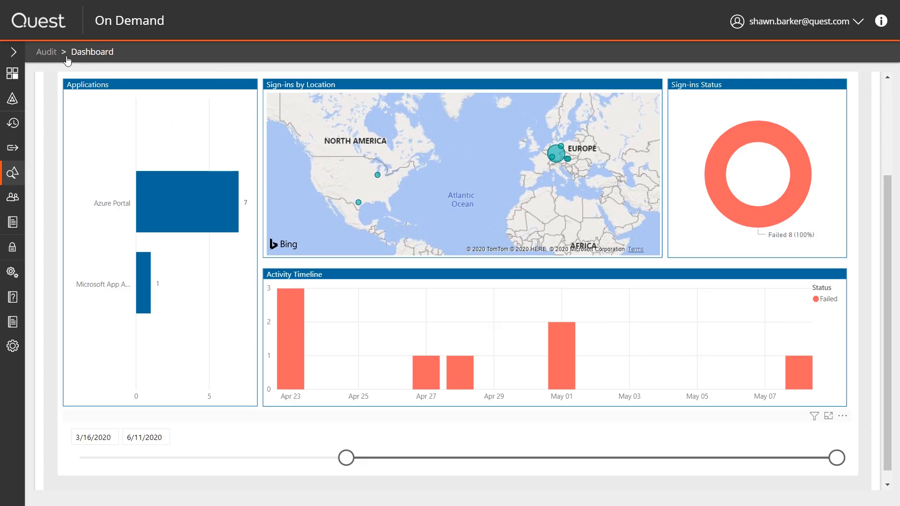
pyautogui.scroll(3, 83, 75)
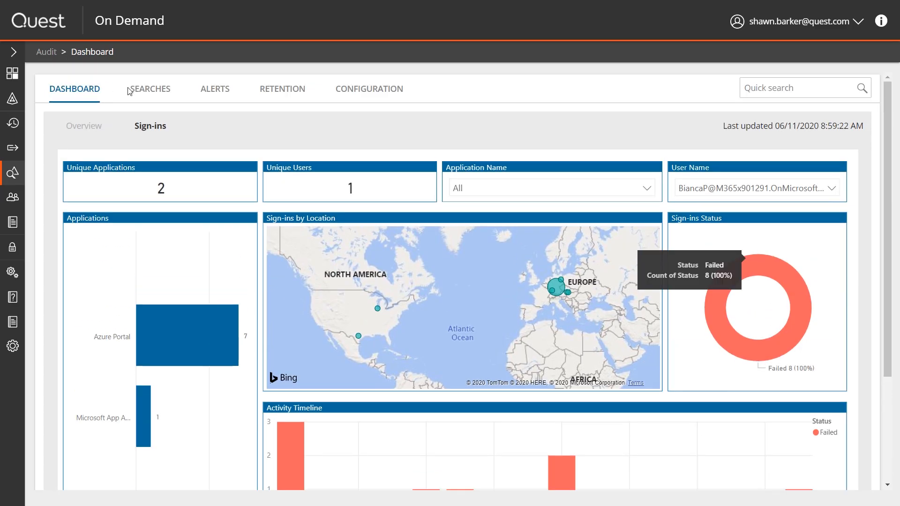
# - Look through the Logon Activity searches, and open the Azure Active Directory search "Azure AD failed sign-in events in the past 7 days" for editing
pyautogui.click(155, 98)
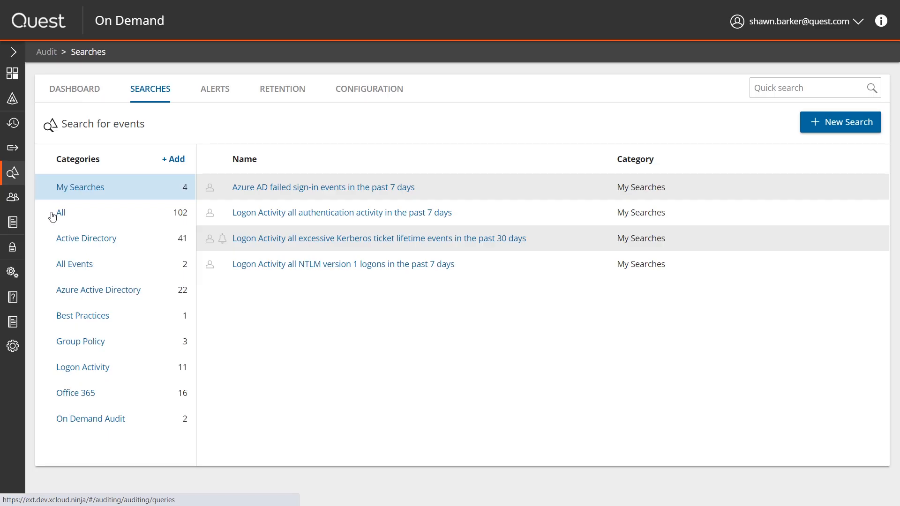
pyautogui.click(75, 367)
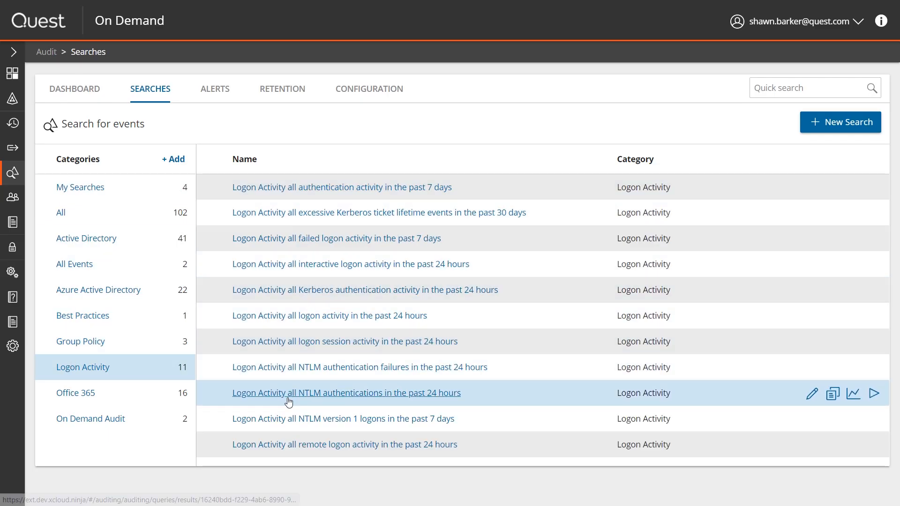
pyautogui.click(136, 295)
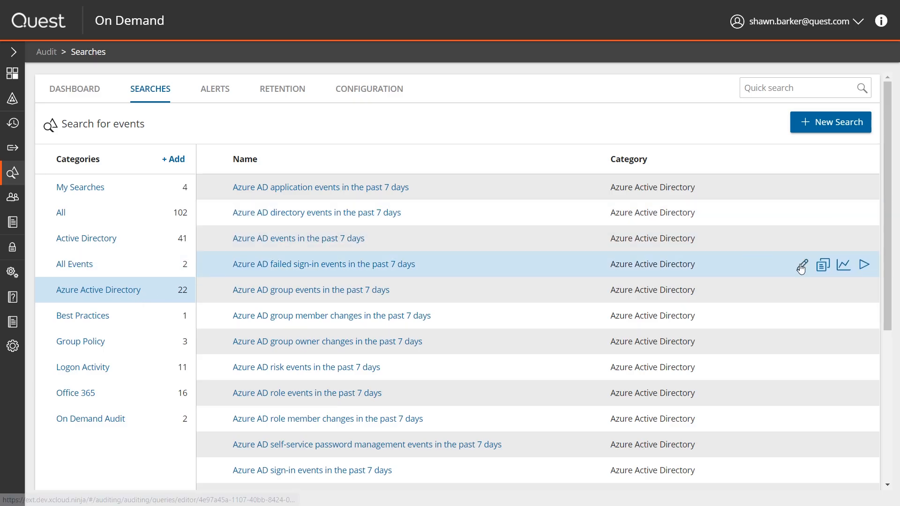
pyautogui.click(802, 266)
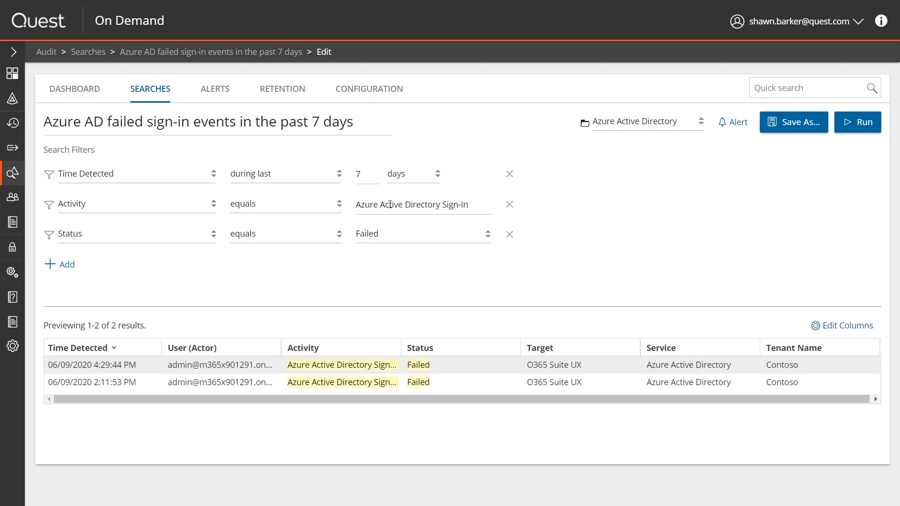
# - Set the search's Time Detected filter to during last 60 days
pyautogui.click(363, 169)
pyautogui.write('60')
pyautogui.click(309, 301)
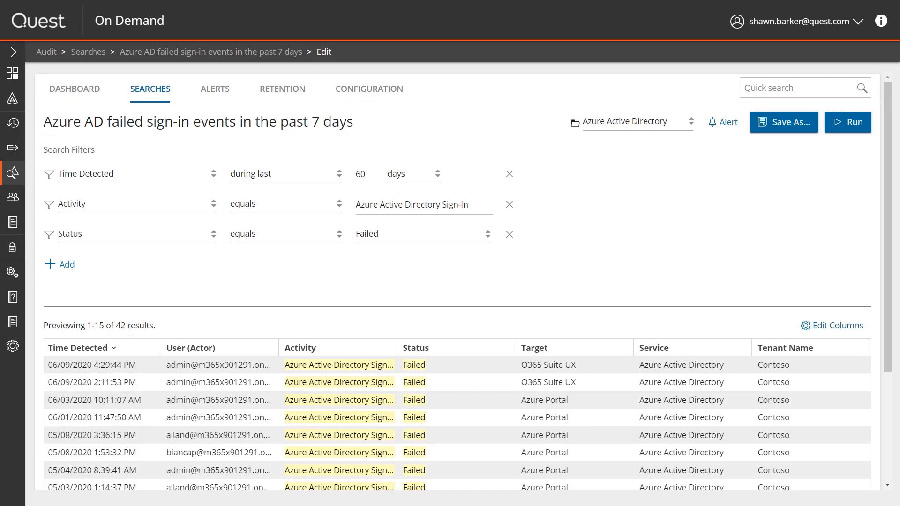
# - Add a User (Actor) filter using "starts with" and the account name of the user analysed in the sign-ins dashboard, and run the search
pyautogui.click(70, 265)
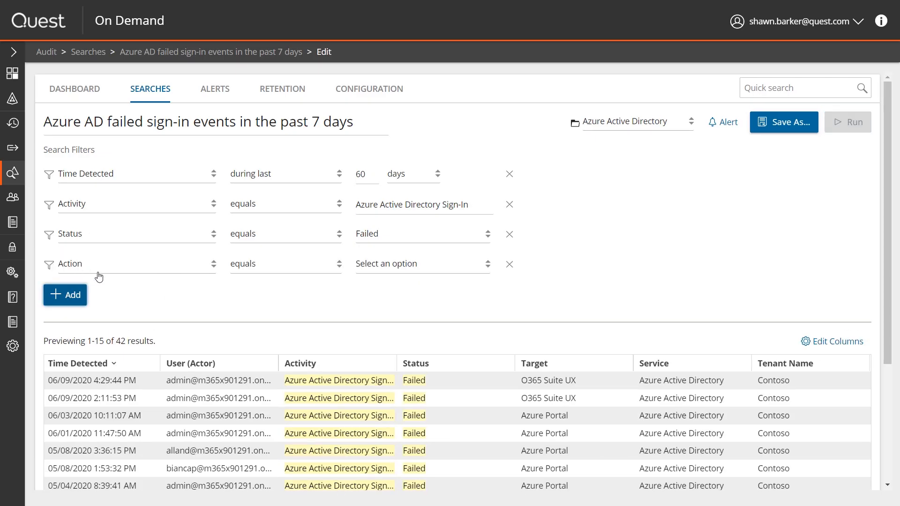
pyautogui.click(102, 275)
pyautogui.press('u')
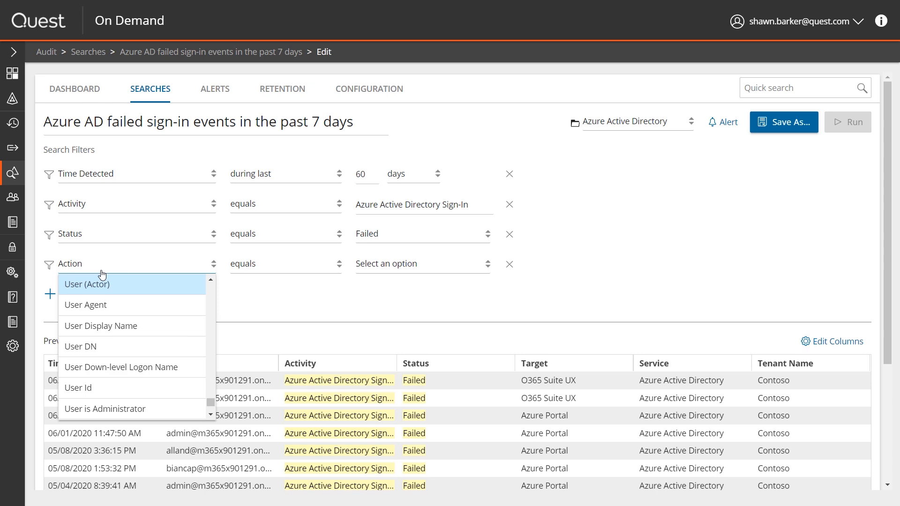
pyautogui.click(93, 293)
pyautogui.click(280, 274)
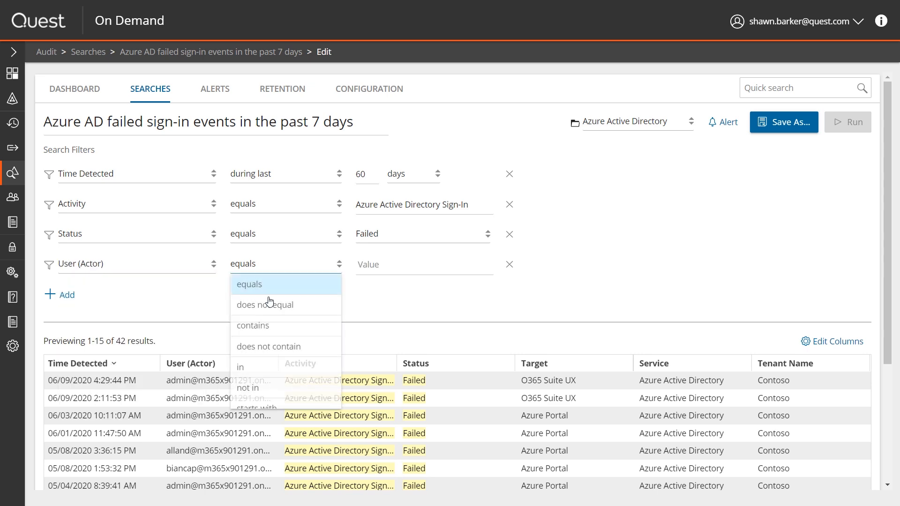
pyautogui.click(266, 403)
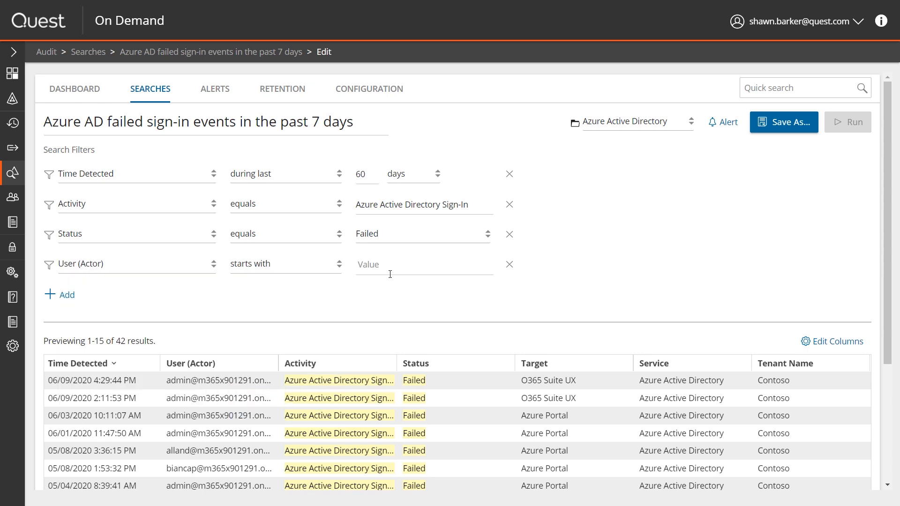
pyautogui.click(390, 269)
pyautogui.write('Biancap')
pyautogui.press('Return')
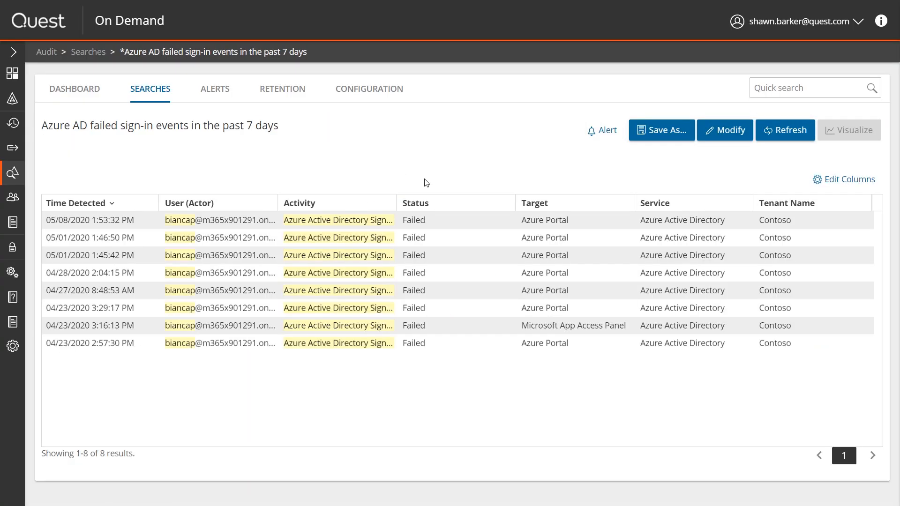
# - Examine the location, IP address and failure reason in the details of the most recent failed sign-in event, and close the details
pyautogui.click(122, 224)
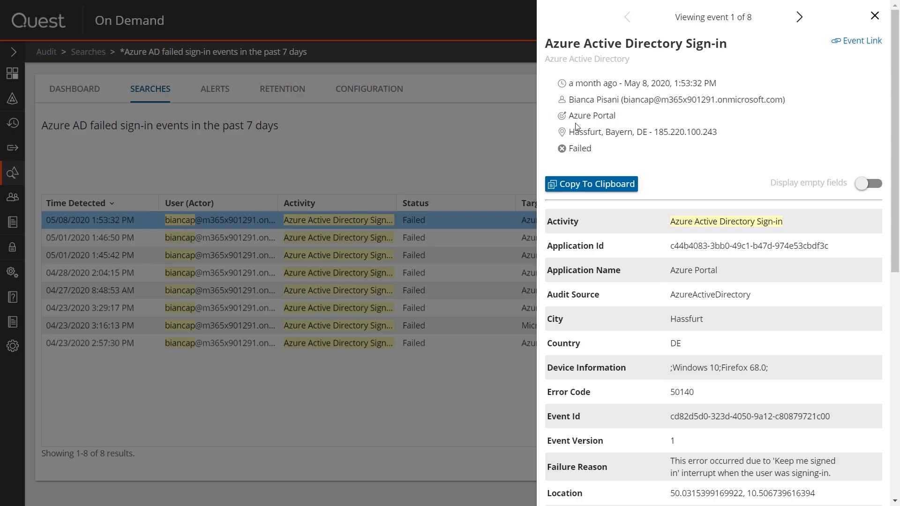
pyautogui.moveTo(583, 132); pyautogui.dragTo(709, 131)
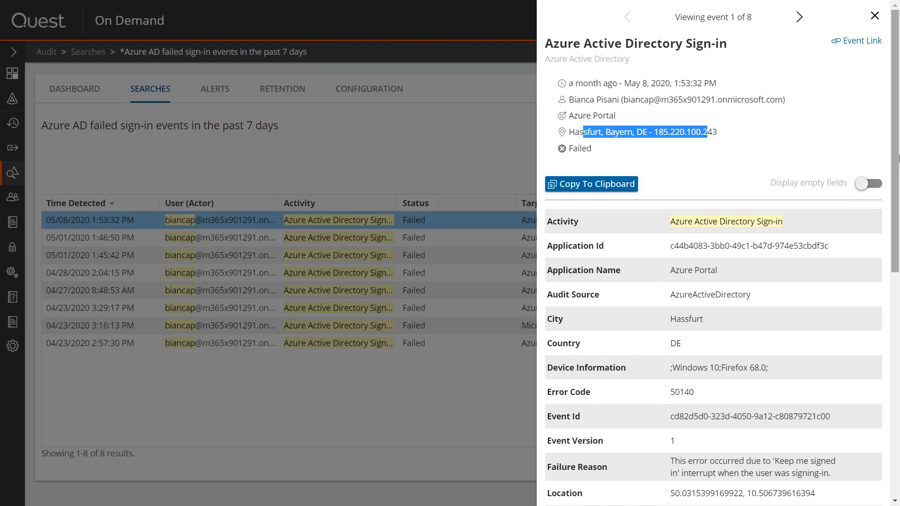
pyautogui.moveTo(895, 157); pyautogui.dragTo(893, 215)
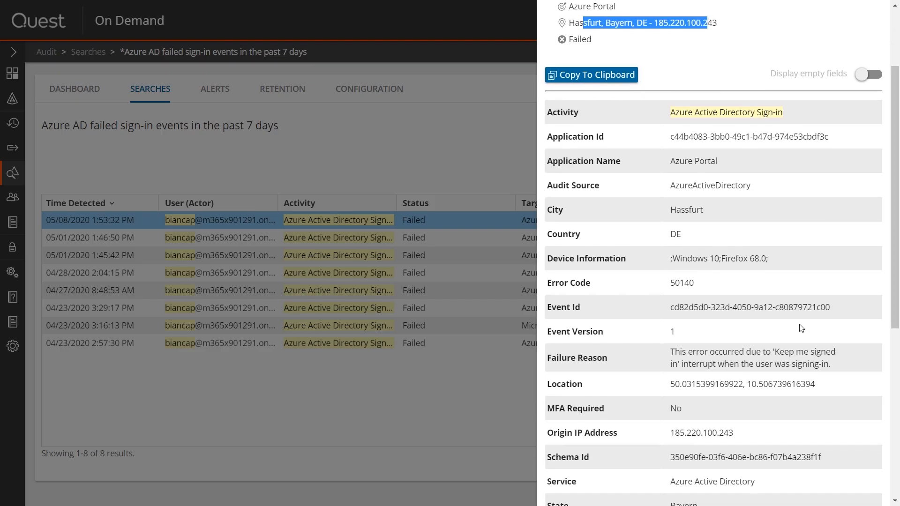
pyautogui.moveTo(829, 365); pyautogui.dragTo(665, 360)
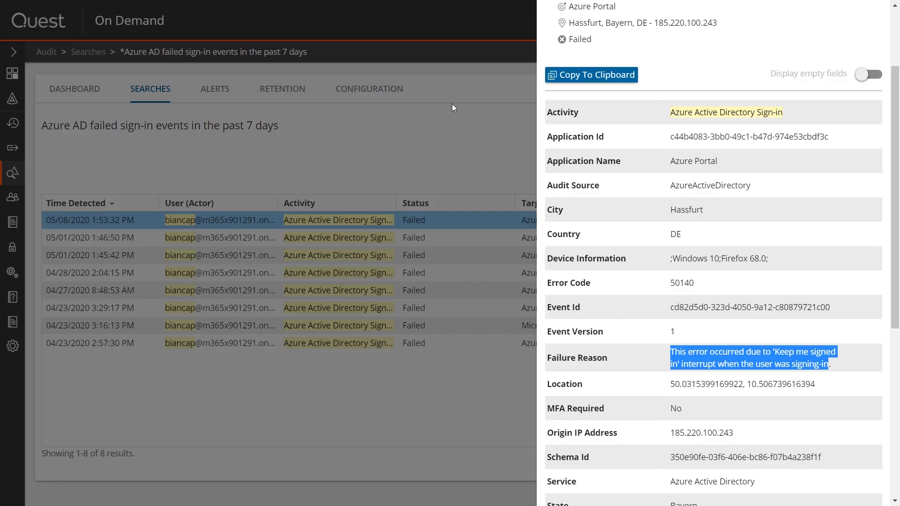
pyautogui.click(438, 120)
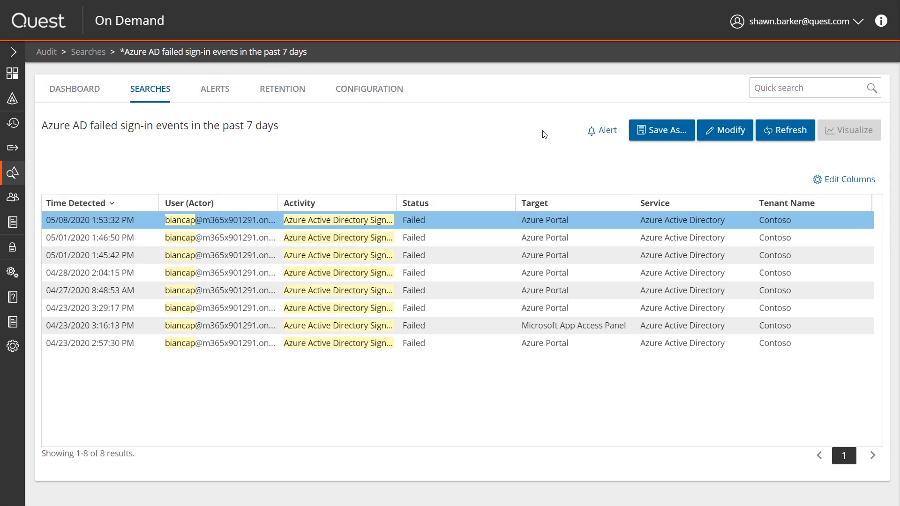
# - Enable an alert for the failed sign-in search with the Default Alert Plan and save it
pyautogui.click(602, 133)
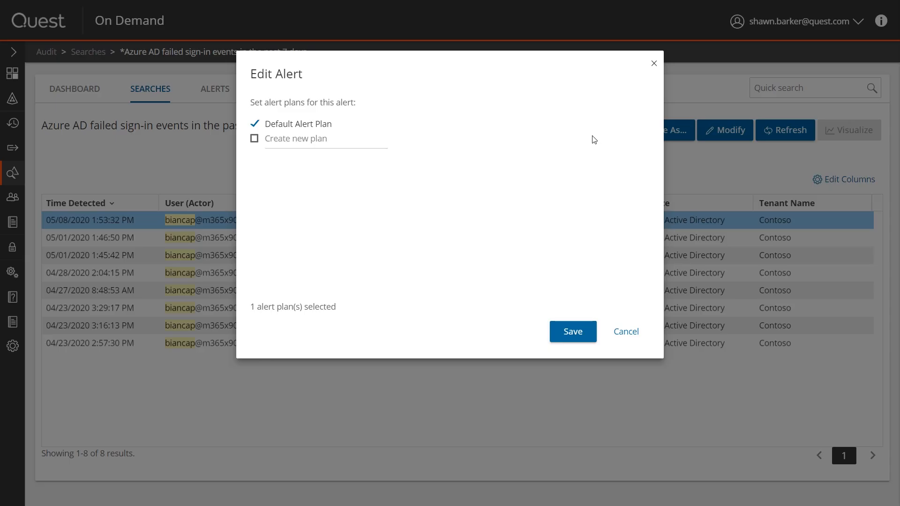
pyautogui.click(567, 335)
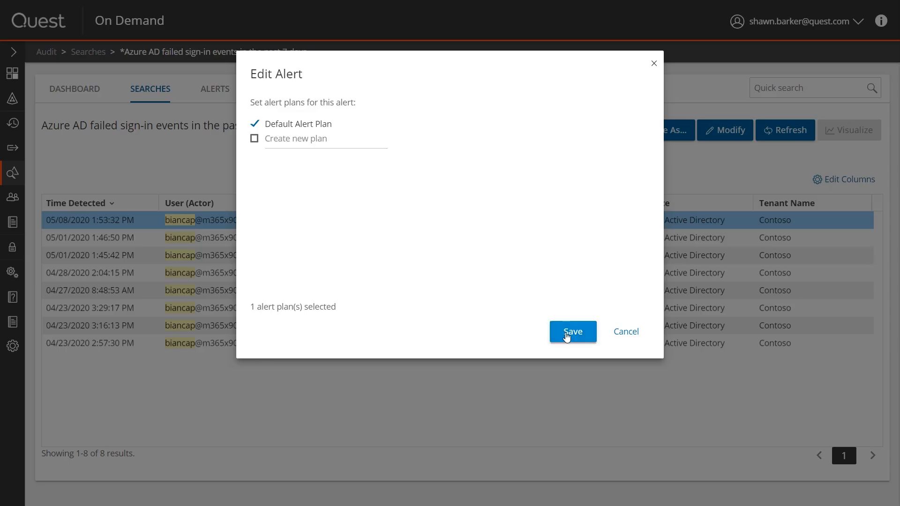
pyautogui.click(567, 336)
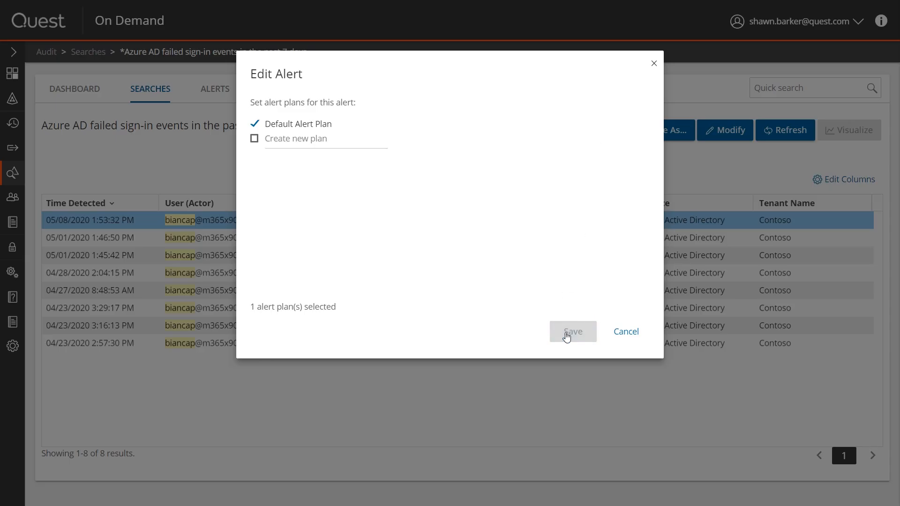